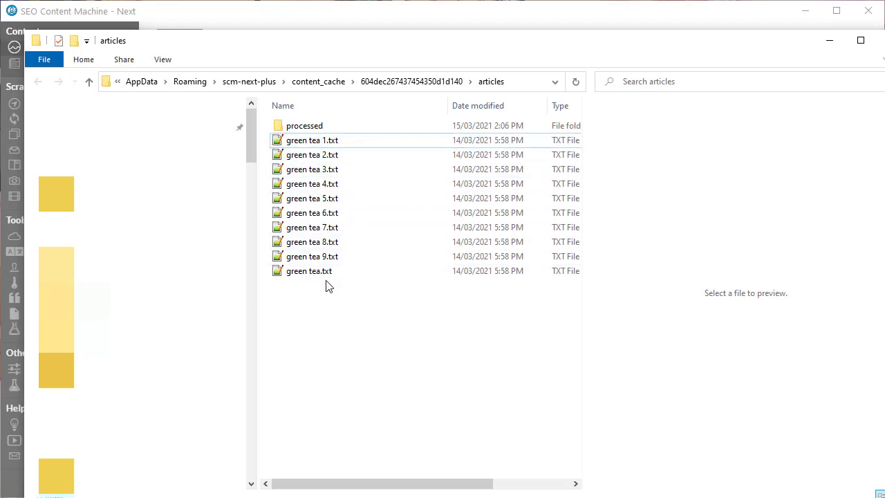
Step: Preview green tea.txt in the articles folder and start a new article creator task in SEO Content Machine
left_click(328, 272)
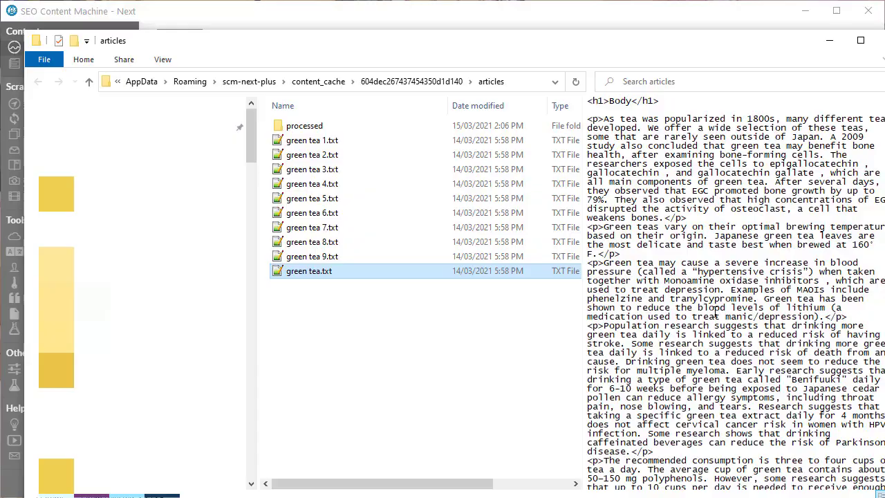
left_click(484, 15)
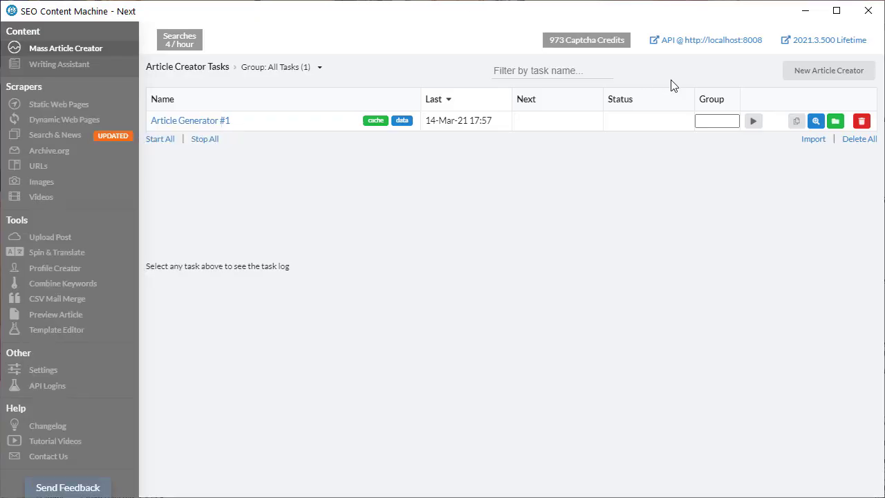
left_click(849, 78)
Step: Turn off Article Rewriter and turn on Insert Into Existing Articles for the new task
scroll(202, 294, "down", 3)
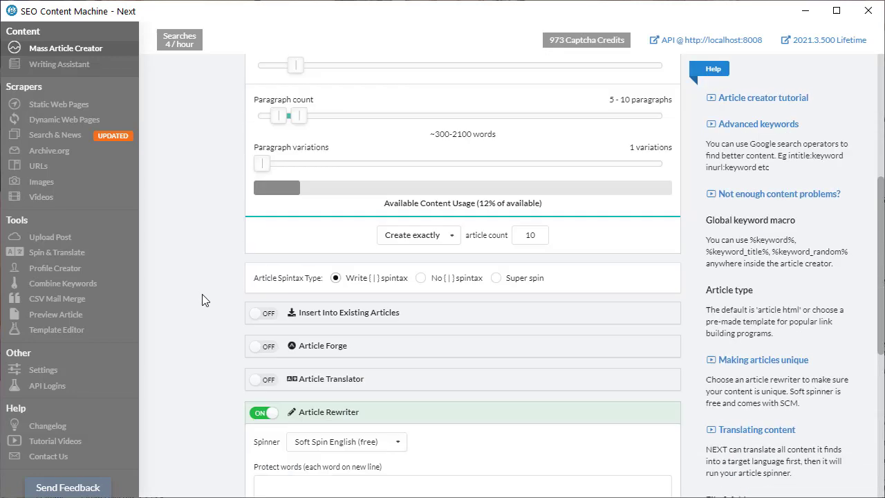
scroll(202, 294, "down", 2)
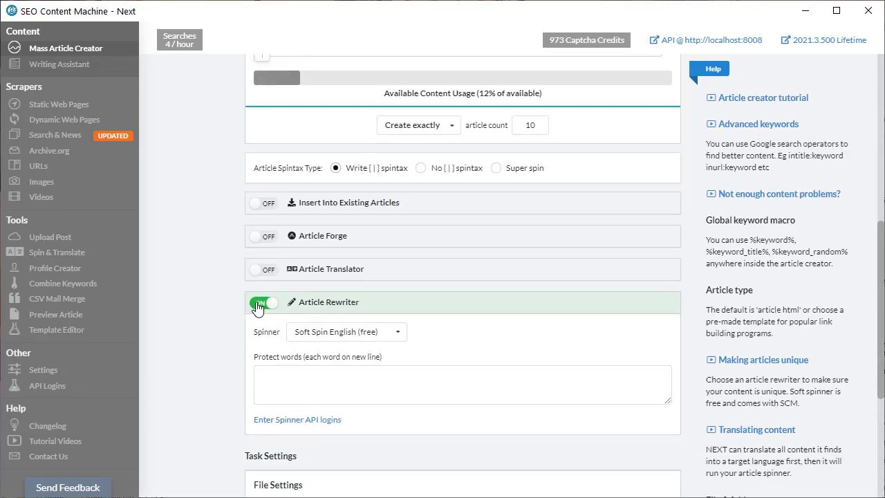
left_click(257, 304)
left_click(262, 202)
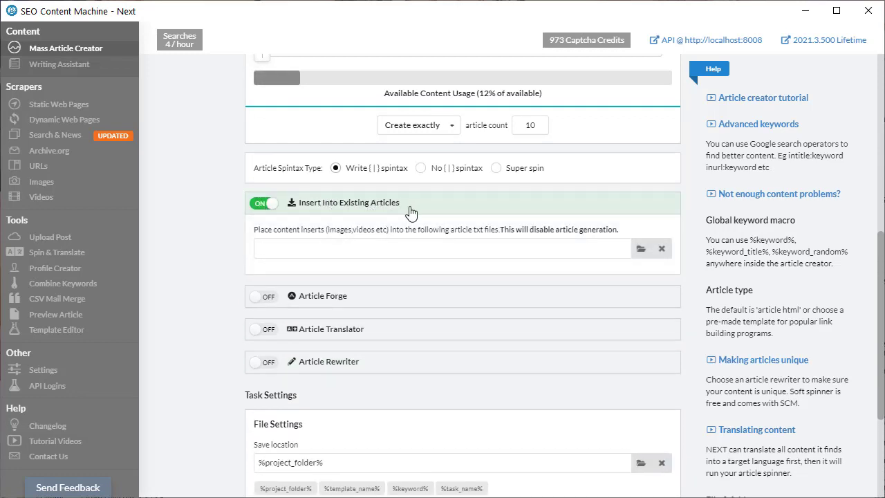
Step: Copy the articles folder's path from File Explorer and paste it as the location of the existing articles
left_click(639, 253)
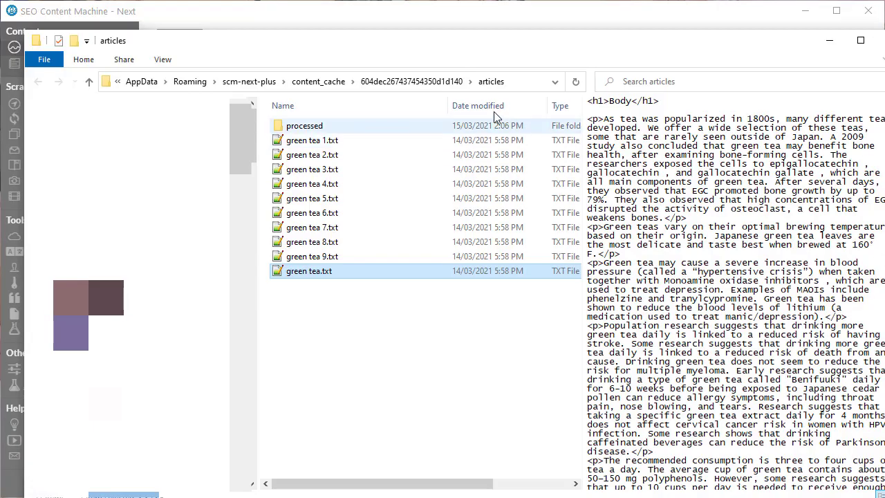
left_click(517, 84)
right_click(476, 80)
left_click(506, 127)
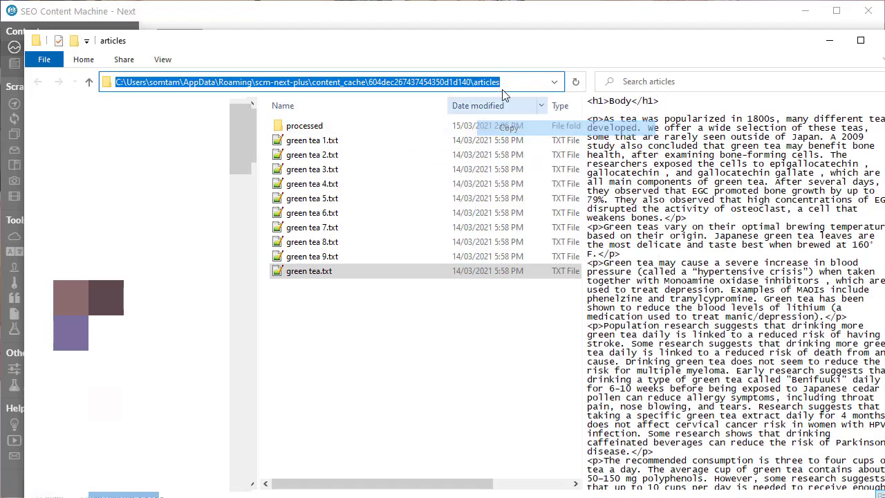
left_click(519, 28)
right_click(403, 246)
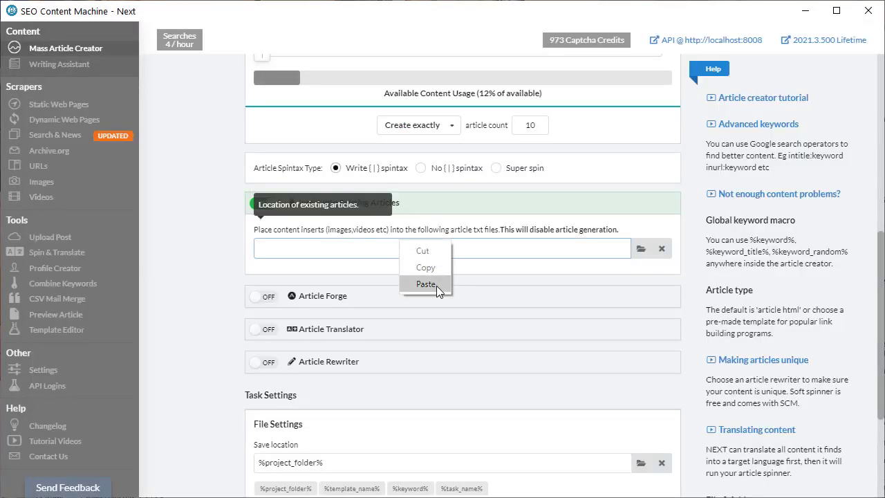
left_click(426, 284)
Step: Enter "green tea" as the article keyword
scroll(197, 318, "up", 6)
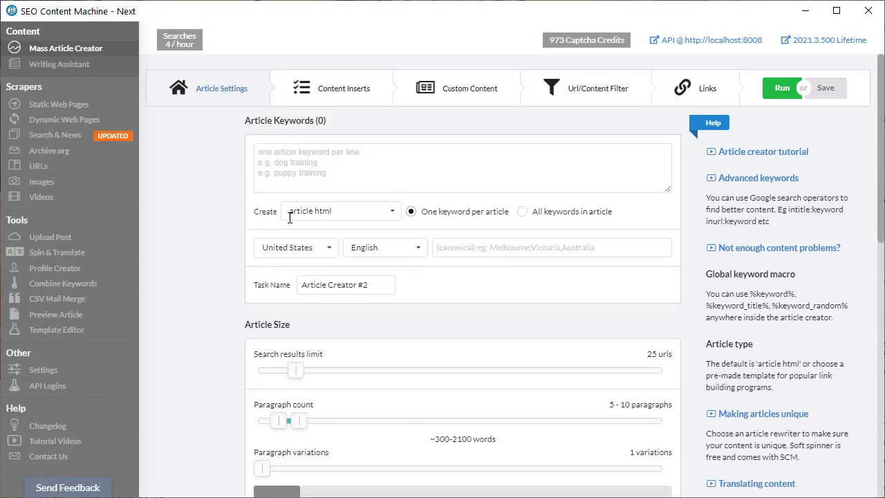
left_click(293, 151)
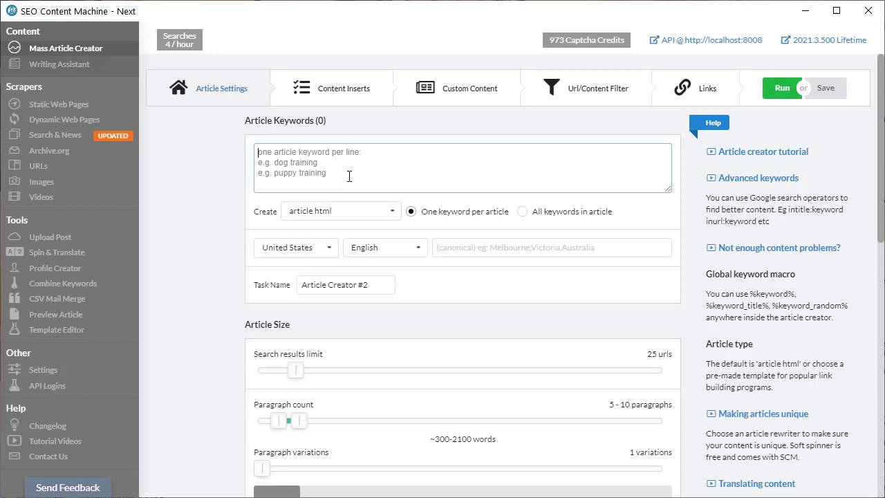
key("ctrl+v")
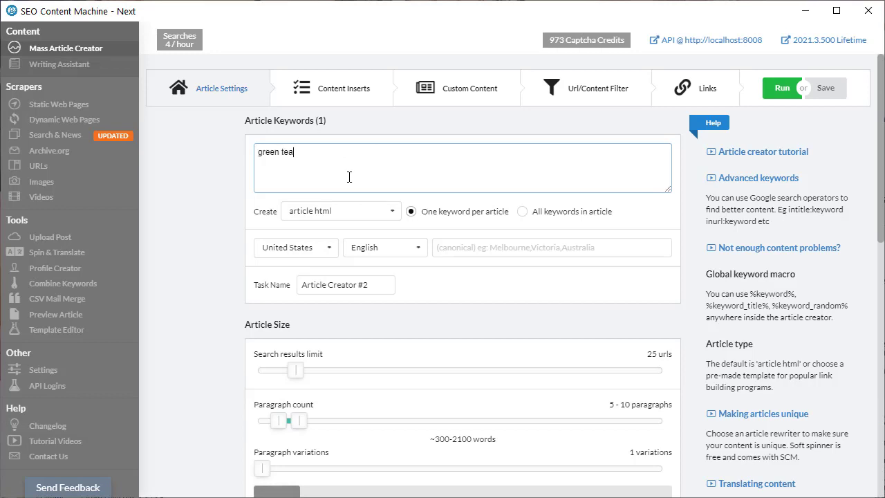
Step: Turn on the Images content insert for the task
left_click(348, 93)
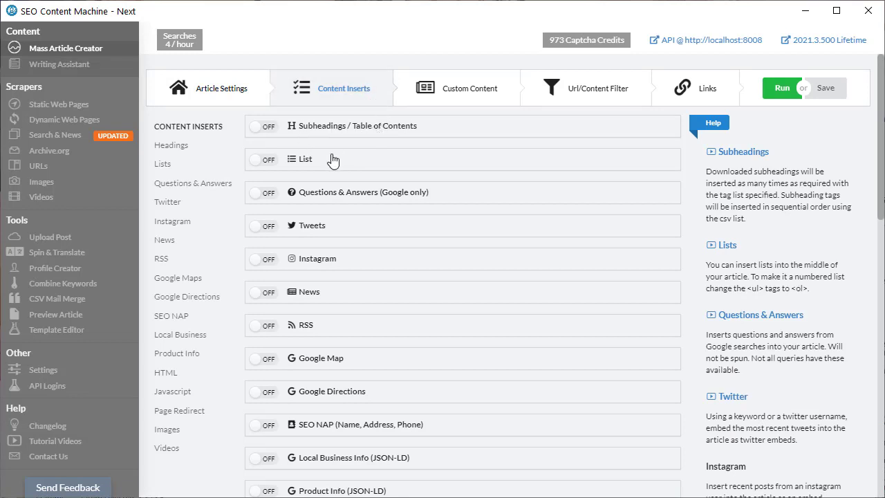
left_click(212, 92)
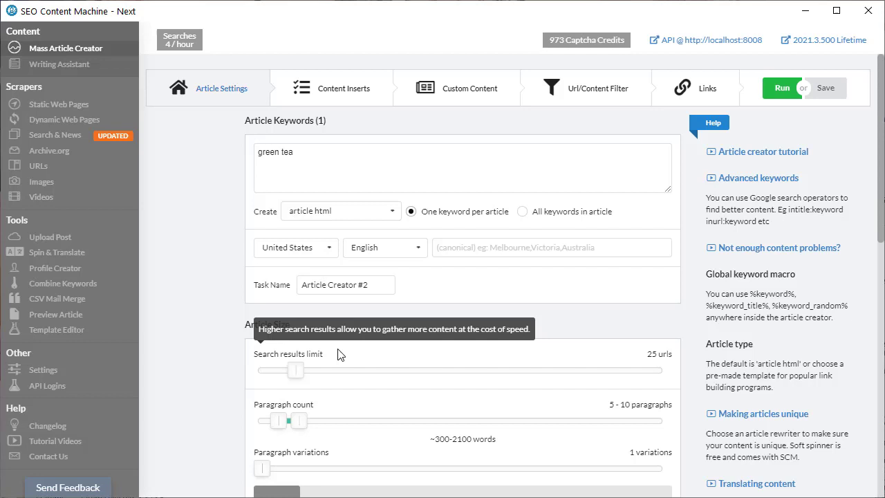
left_click(325, 95)
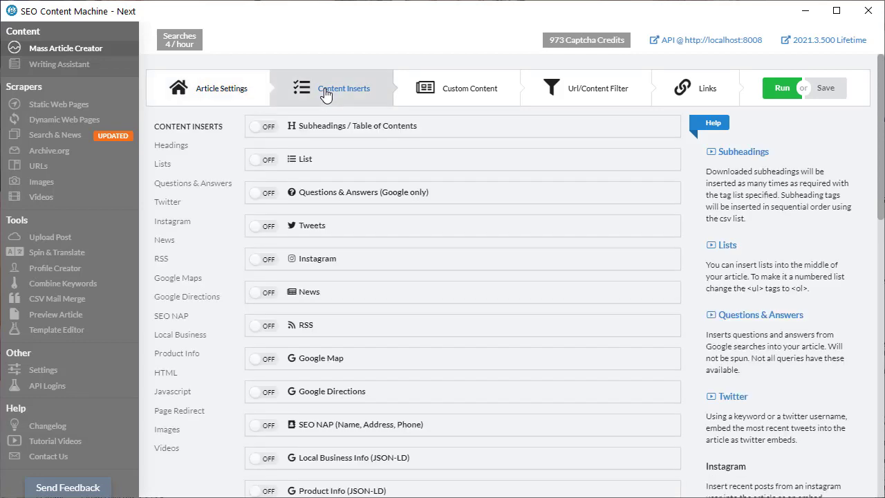
scroll(293, 398, "down", 5)
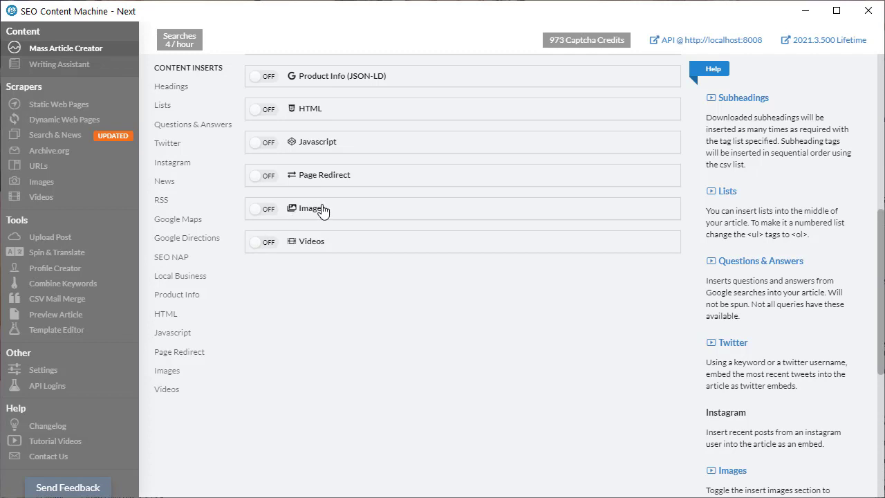
left_click(264, 210)
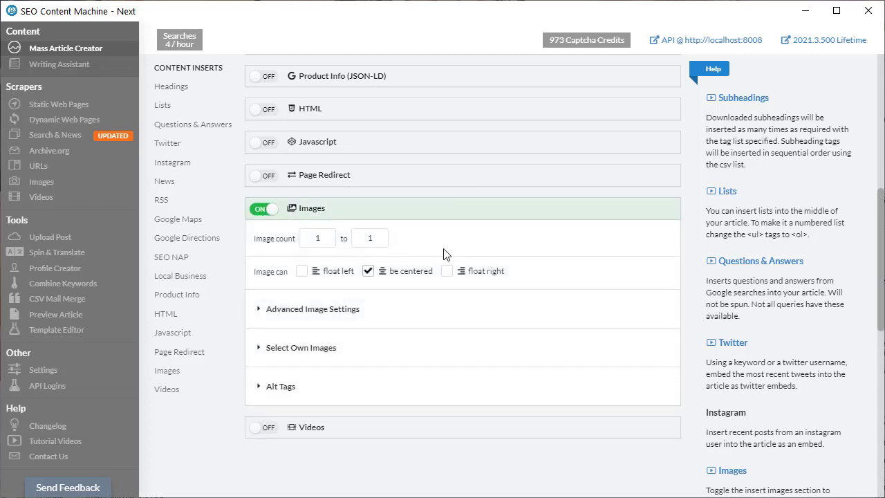
Step: Add a custom content insert at the article top with the text "THIS TEXT APPEARS AT THE TOP"
scroll(446, 253, "up", 5)
left_click(473, 95)
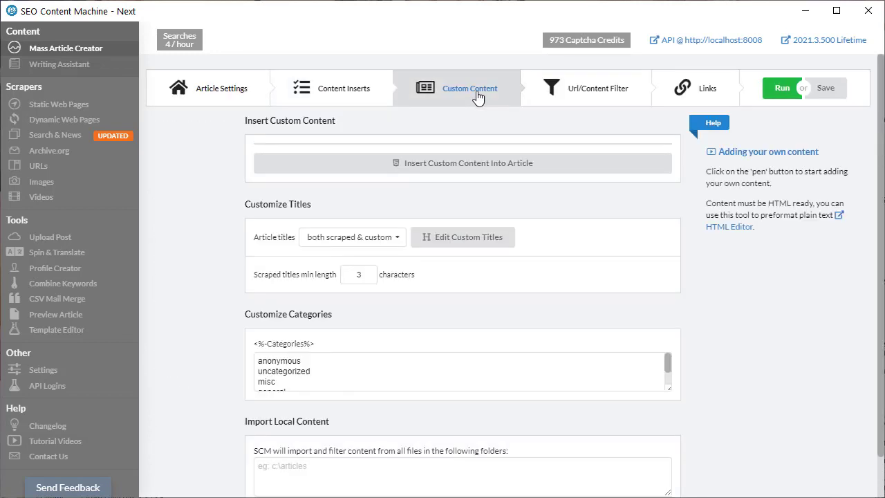
left_click(448, 165)
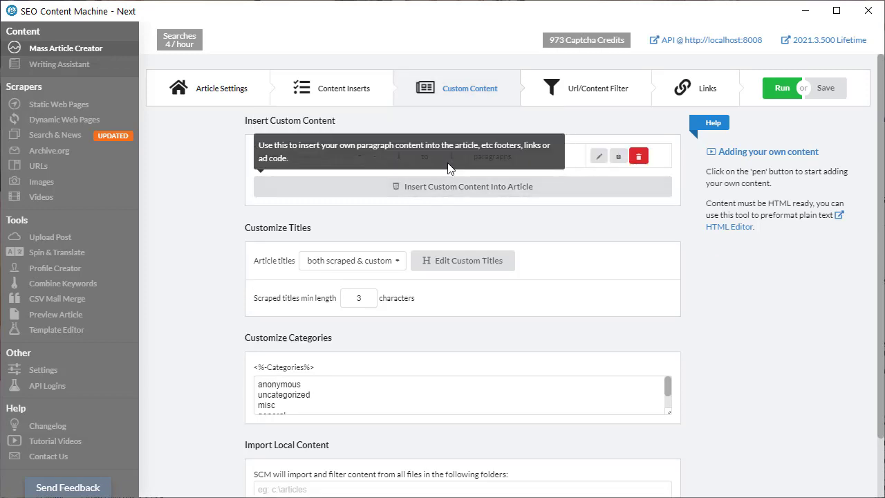
left_click(358, 157)
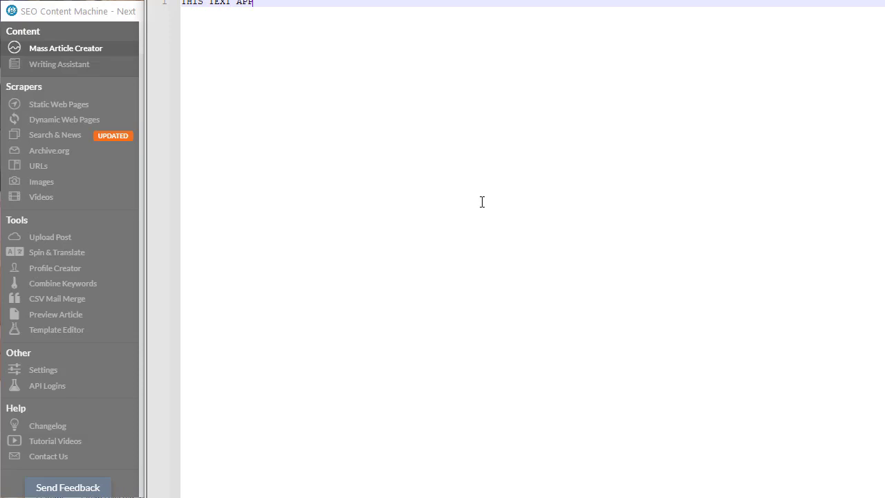
type("THE TOP")
key("Escape")
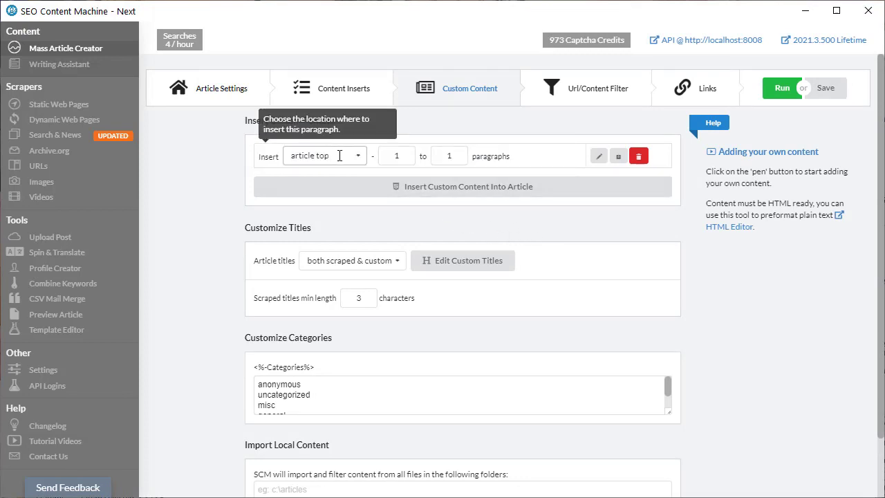
Step: Add a link set with the URL example.com and the keyword "green tea website"
left_click(595, 96)
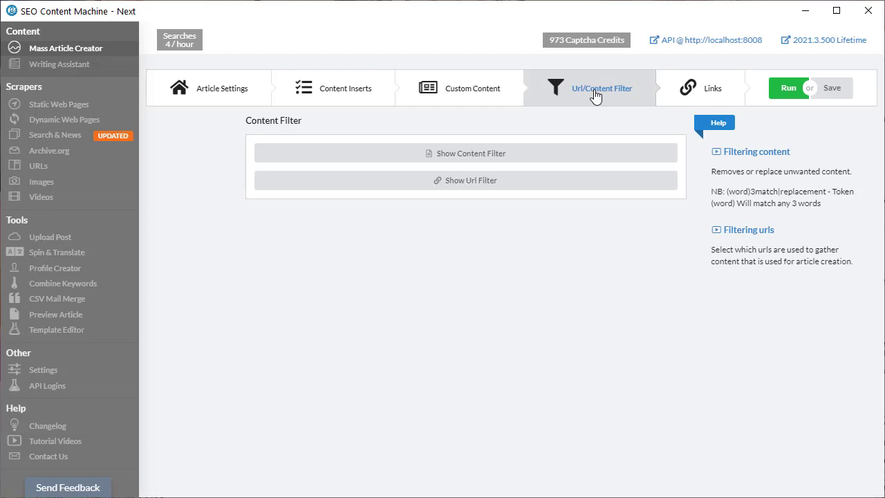
left_click(708, 95)
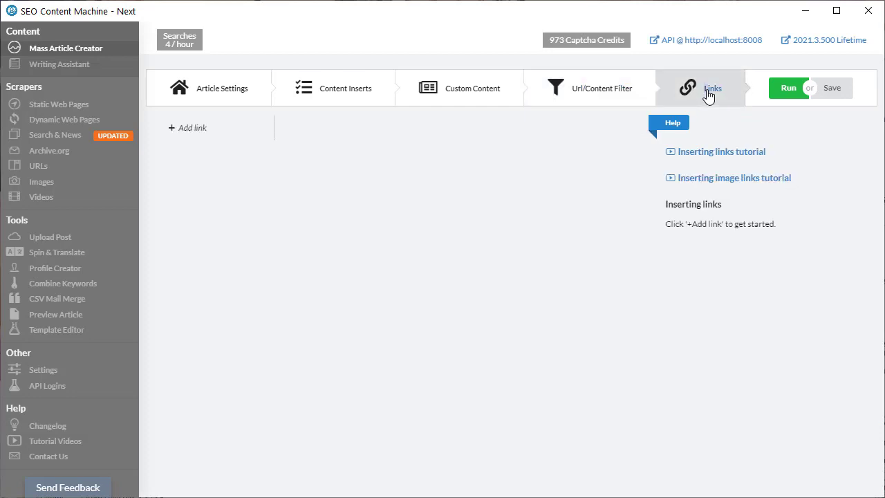
left_click(207, 131)
left_click(373, 239)
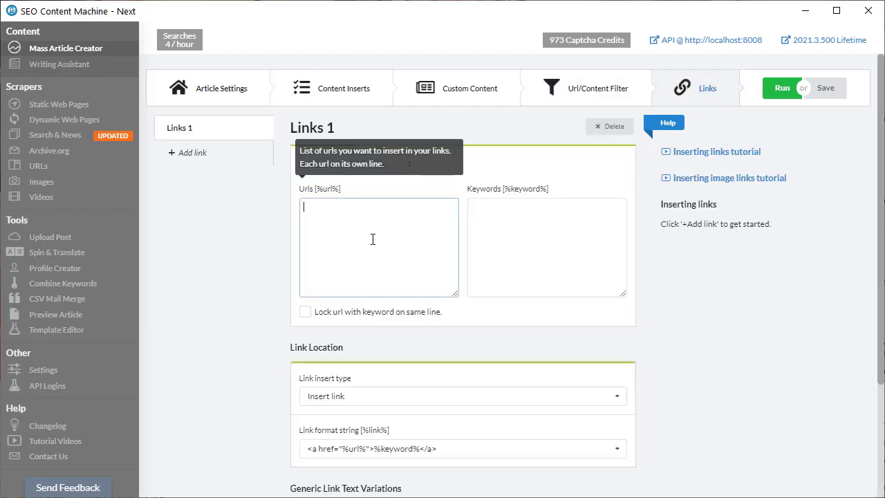
type("example.com")
key("Tab")
type("green tea website")
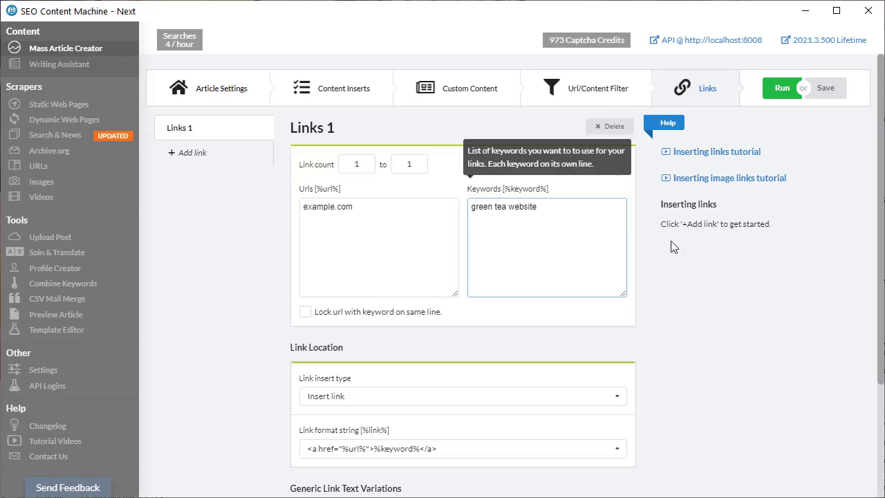
Step: Run the task and review its log for the files read and the processed output paths
left_click(782, 91)
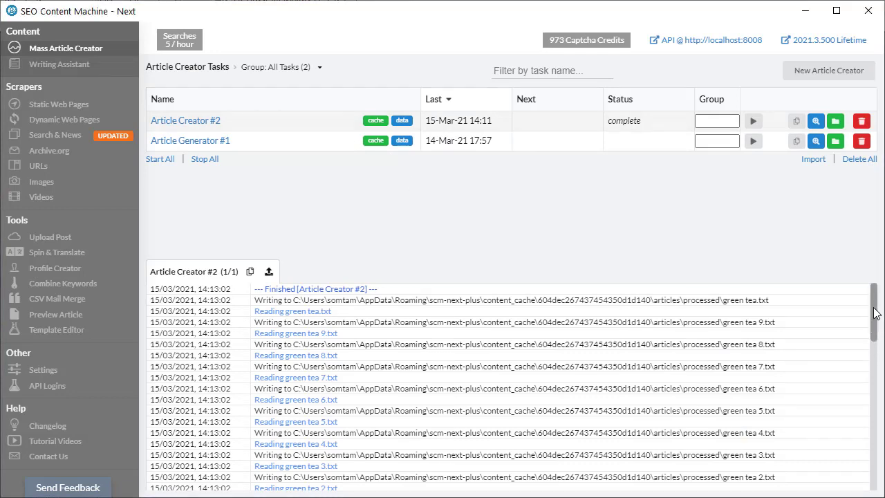
left_click_drag(875, 315, 876, 339)
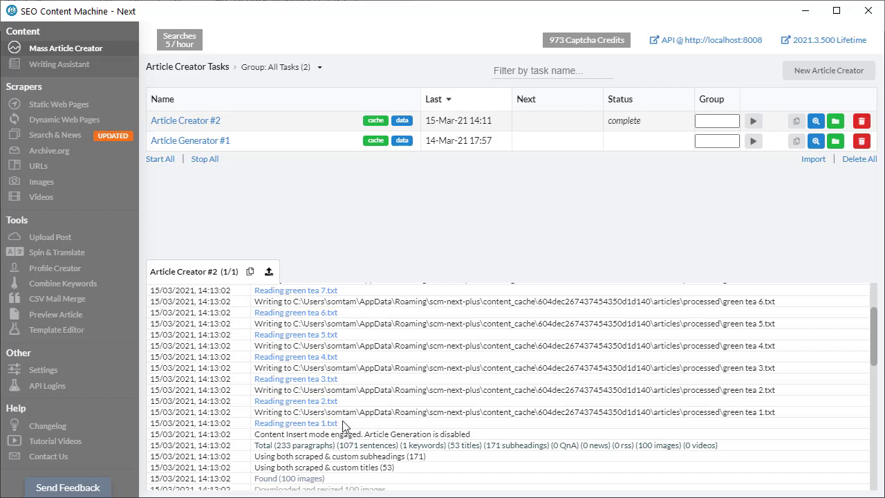
scroll(339, 421, "up", 3)
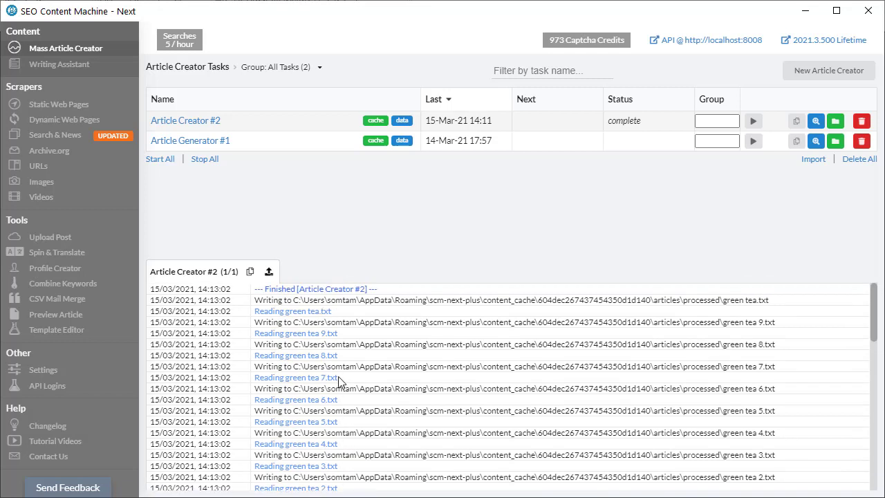
left_click_drag(776, 367, 683, 367)
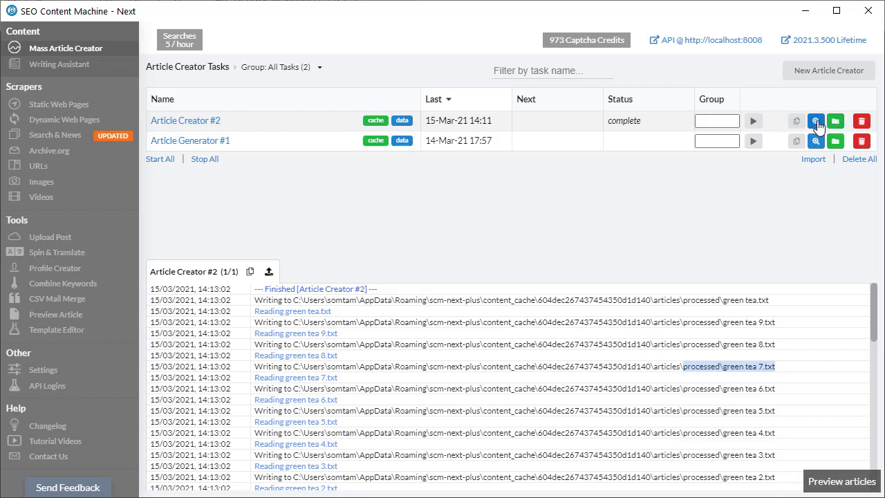
Step: Preview the processed articles of Article Creator #2 and check the custom top text, image and inserted link
left_click(816, 122)
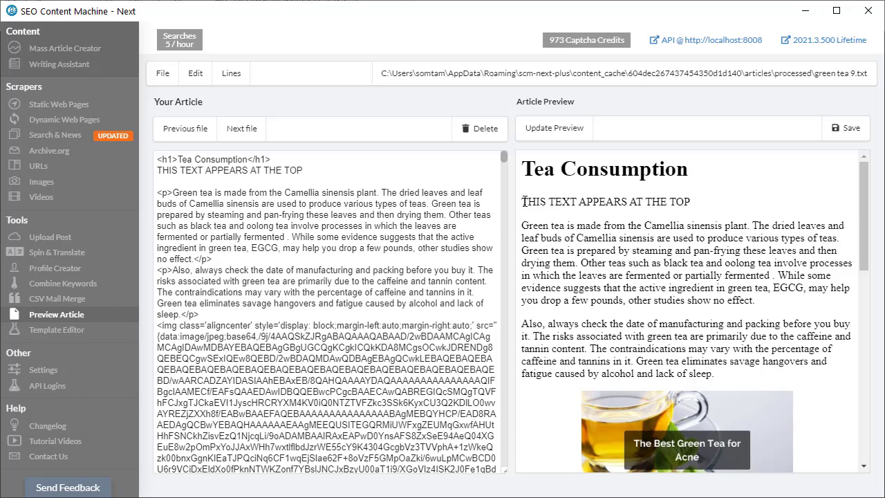
left_click_drag(523, 201, 746, 207)
left_click(745, 208)
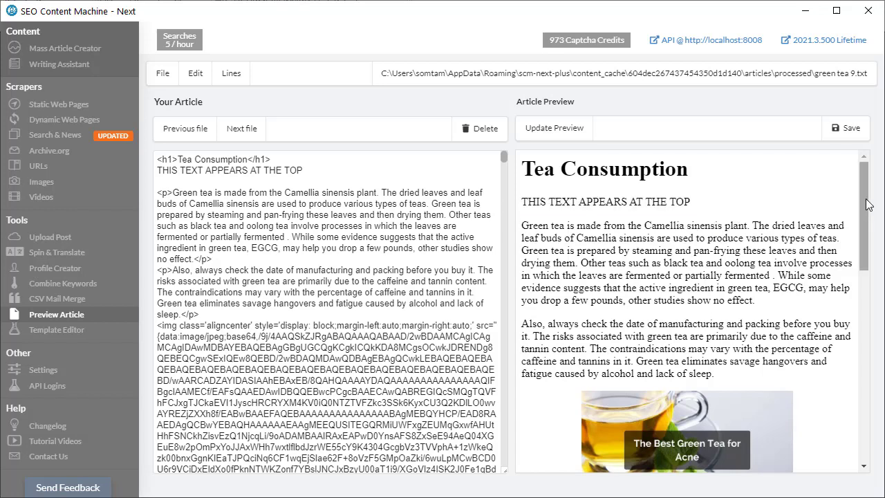
left_click_drag(868, 204, 857, 393)
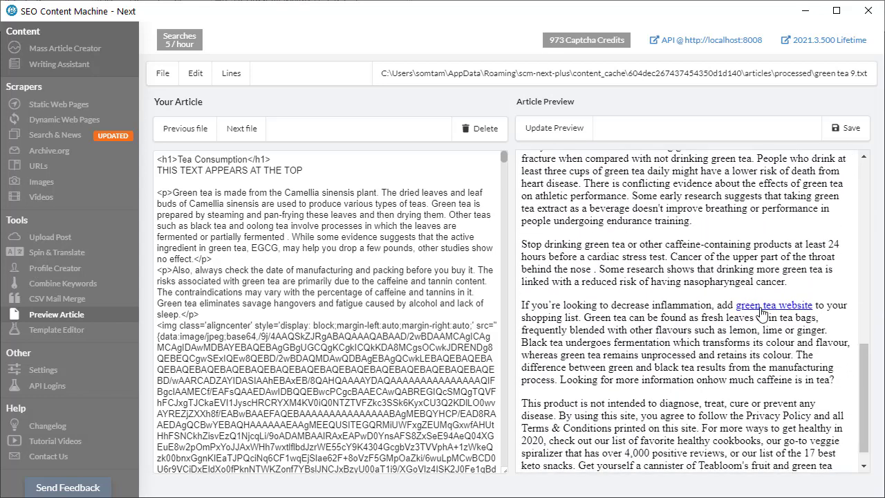